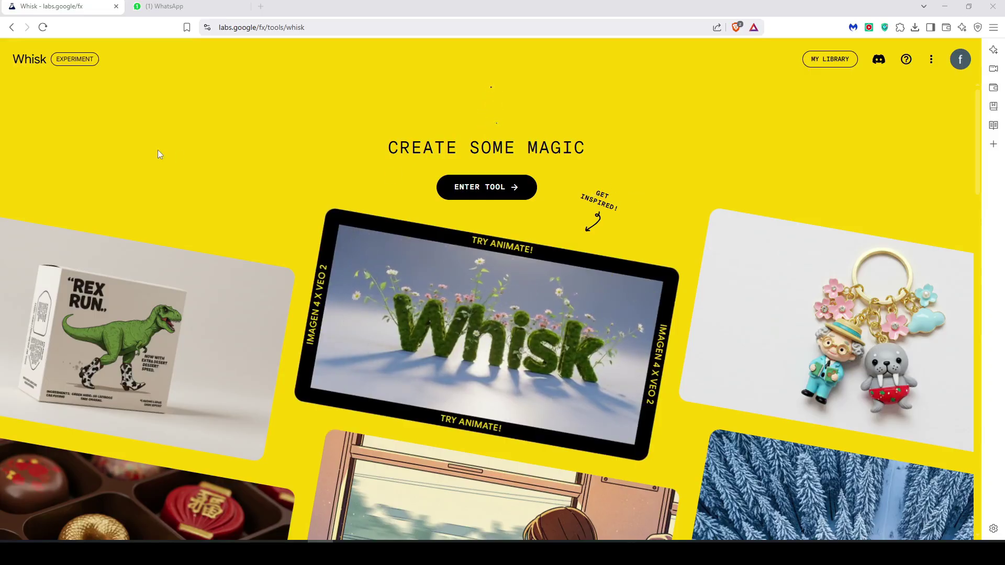
# - Launch Whisk's image creation tool and look over its empty Subject, Scene and Style slots
pyautogui.click(278, 29)
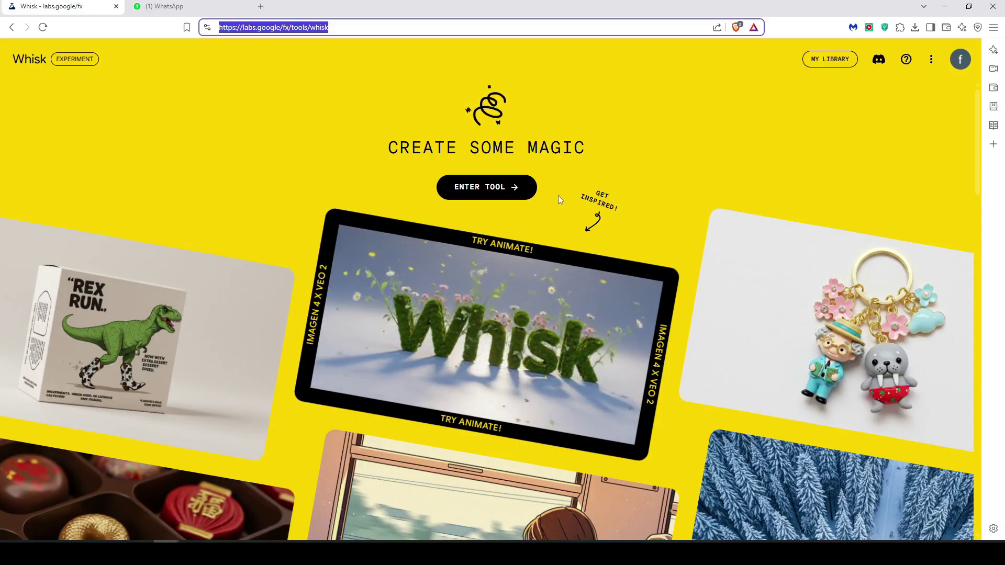
pyautogui.click(485, 193)
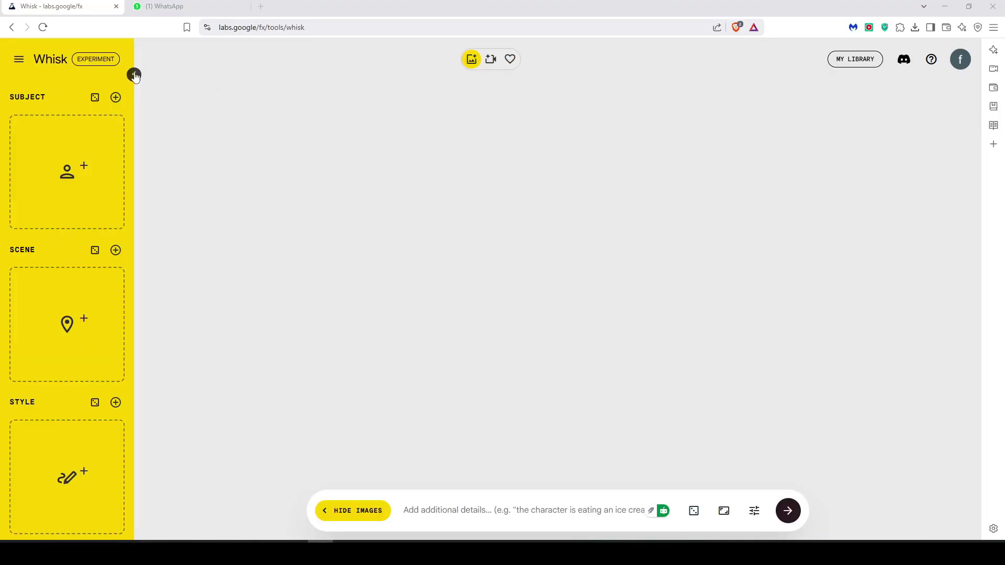
pyautogui.click(134, 75)
pyautogui.click(36, 75)
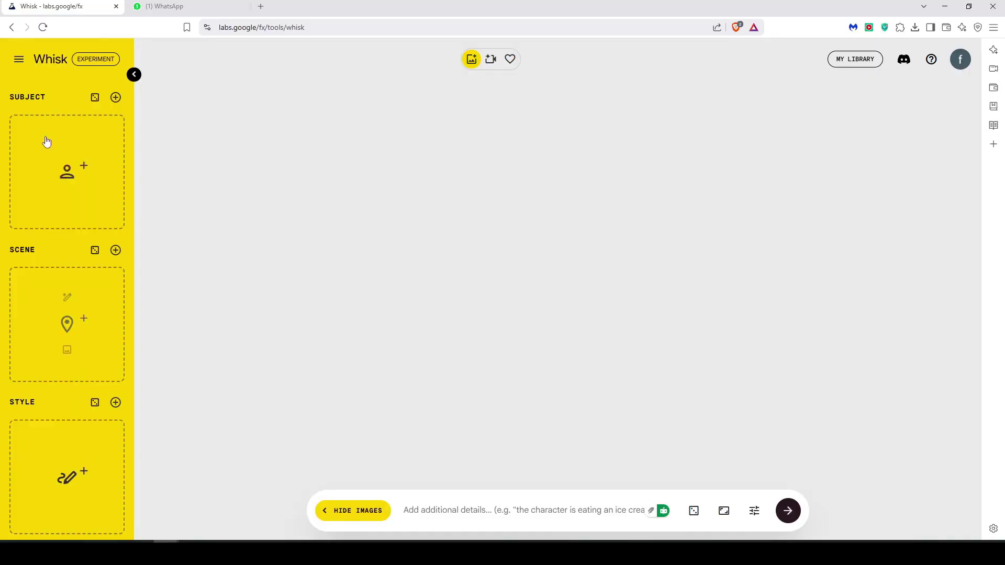
pyautogui.moveTo(76, 280)
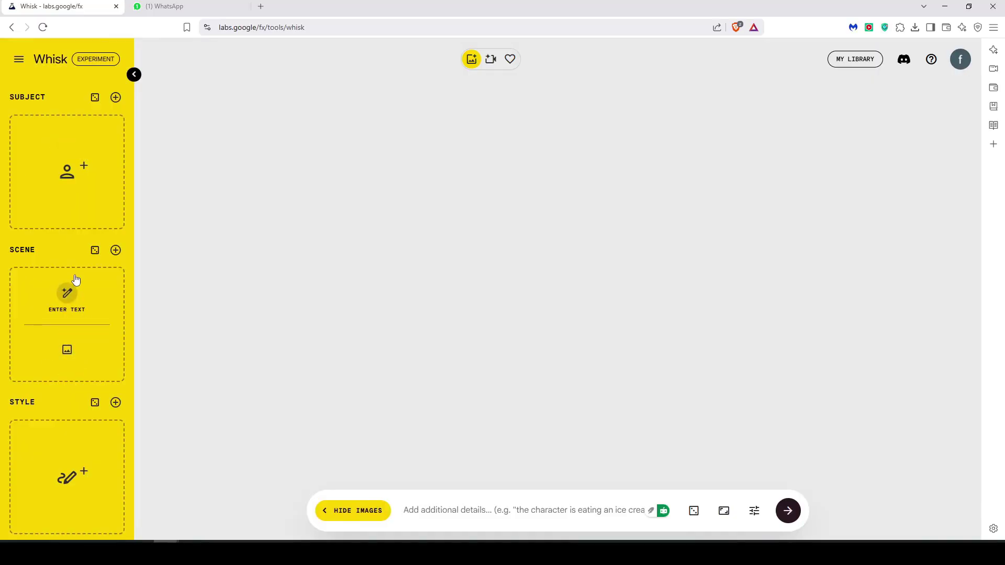
pyautogui.moveTo(49, 201)
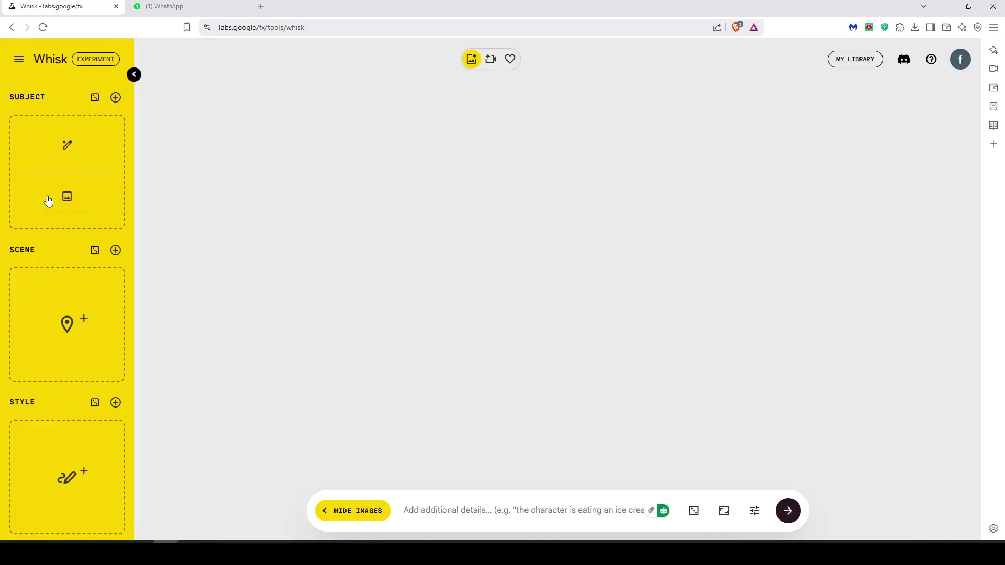
pyautogui.moveTo(56, 303)
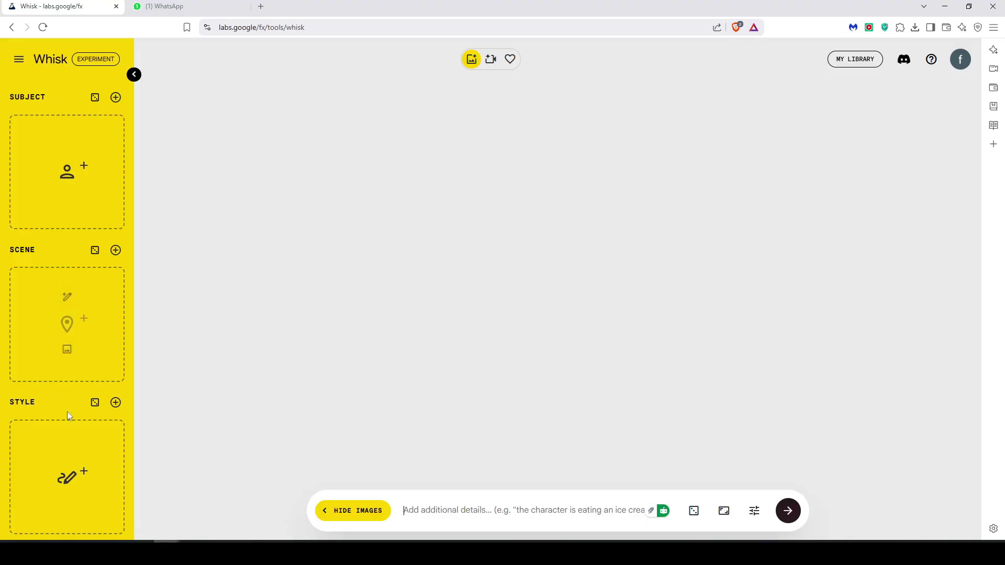
pyautogui.moveTo(64, 455)
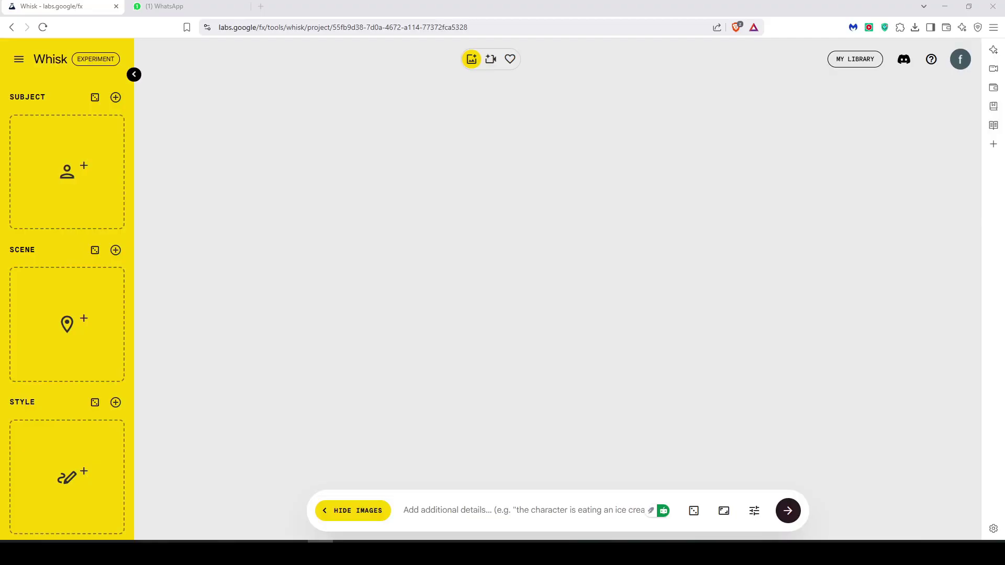
# - Generate a Subject image from the description 'a vampire character' and review its details
pyautogui.click(67, 143)
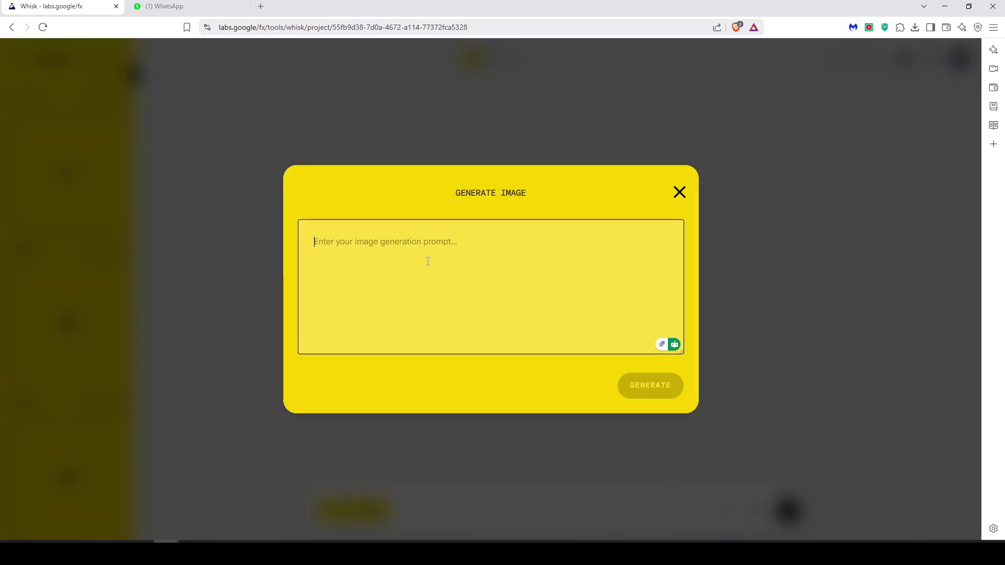
pyautogui.write('a vampire character')
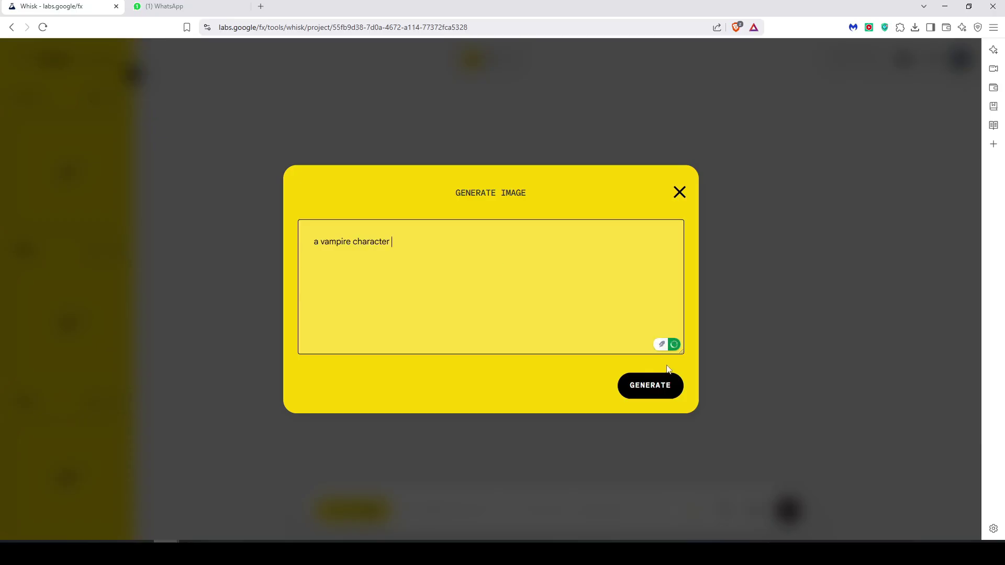
pyautogui.click(651, 385)
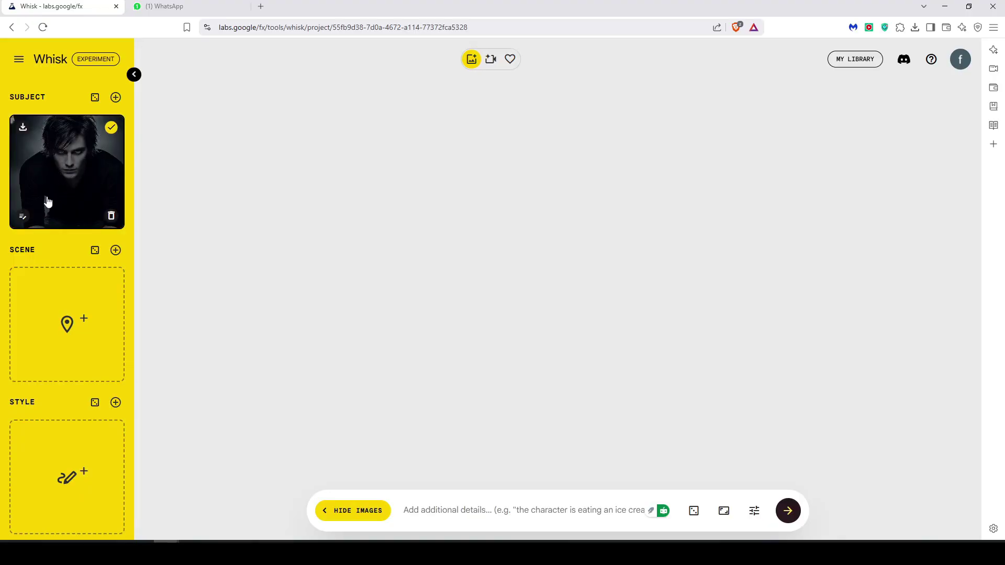
pyautogui.click(23, 217)
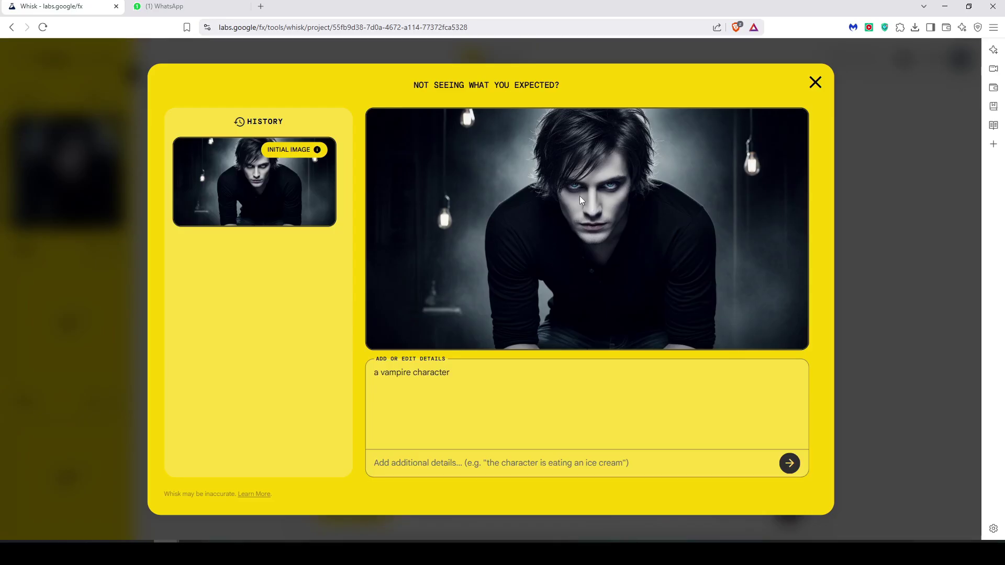
pyautogui.click(815, 82)
# - Generate a Scene image from 'a dark foggy forest at midnight'
pyautogui.moveTo(32, 325)
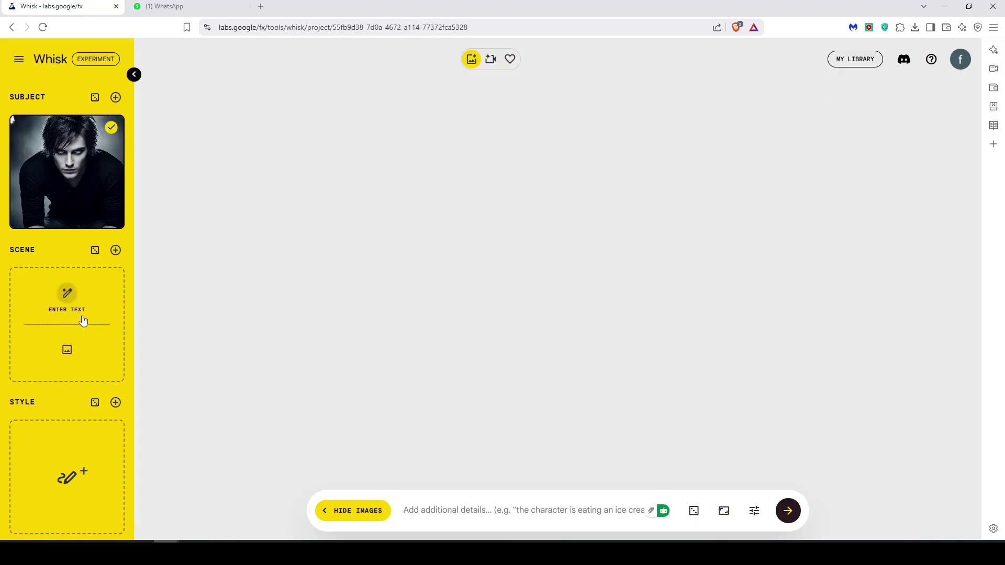
pyautogui.click(73, 293)
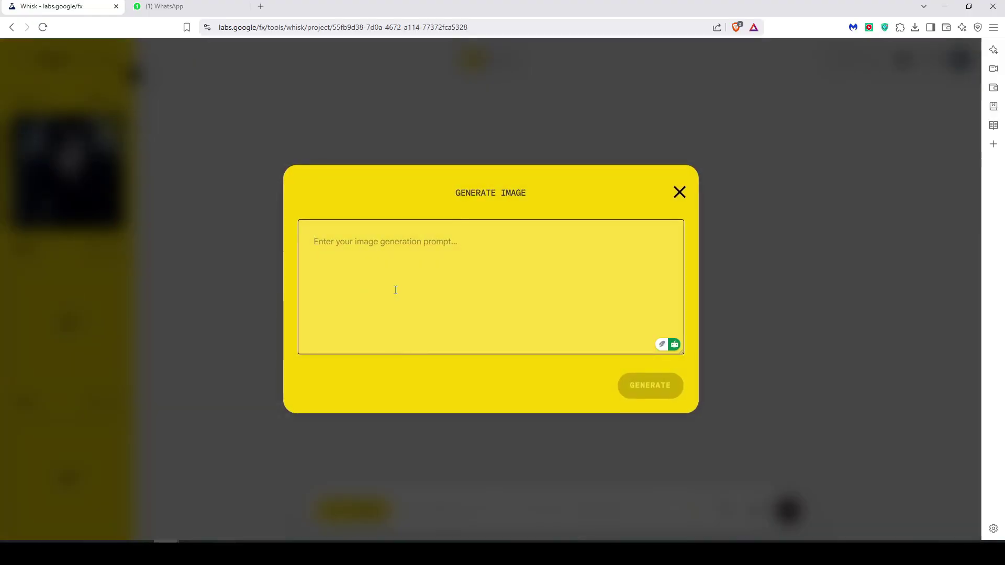
pyautogui.write('a dark f')
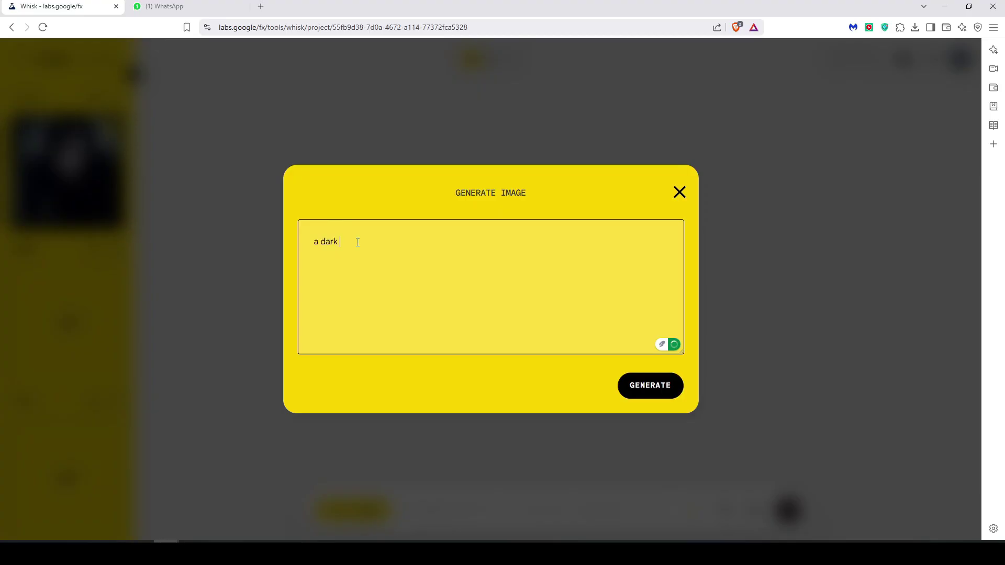
pyautogui.write('oggy forest at midnight')
pyautogui.click(653, 387)
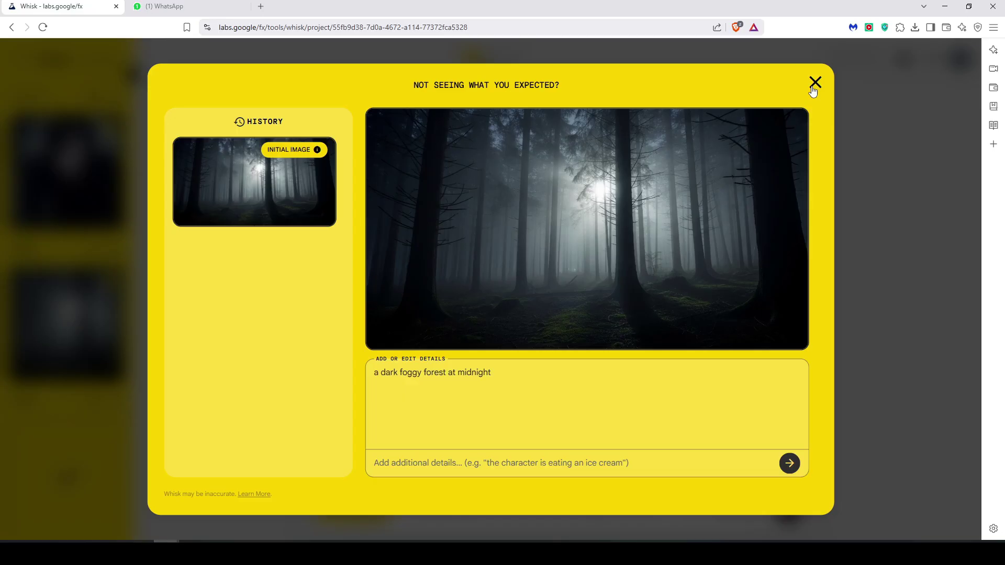
pyautogui.press('Escape')
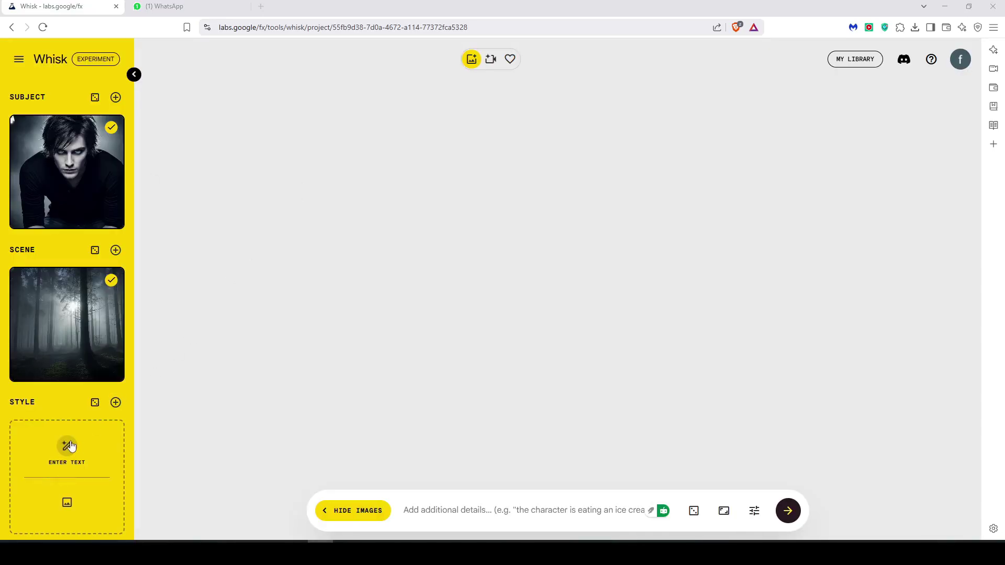
# - Generate a Style image from 'realistic, cinematic style' and review its details
pyautogui.click(69, 446)
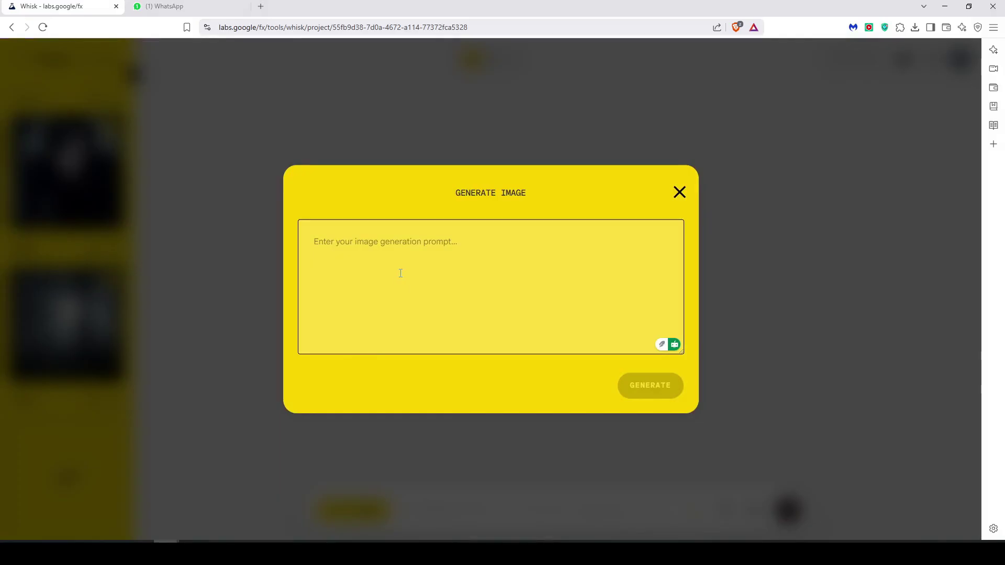
pyautogui.write('reali')
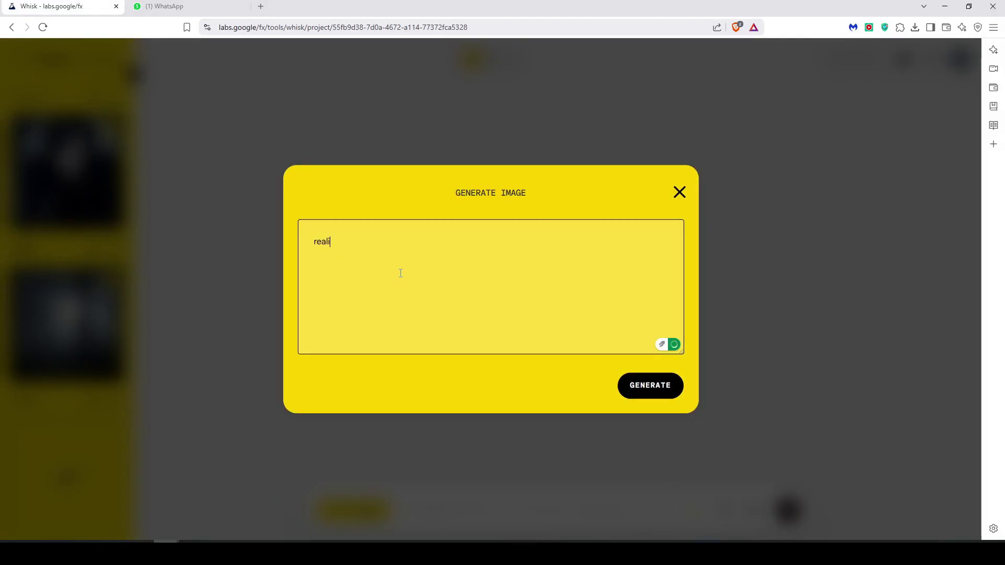
pyautogui.write('stic , ')
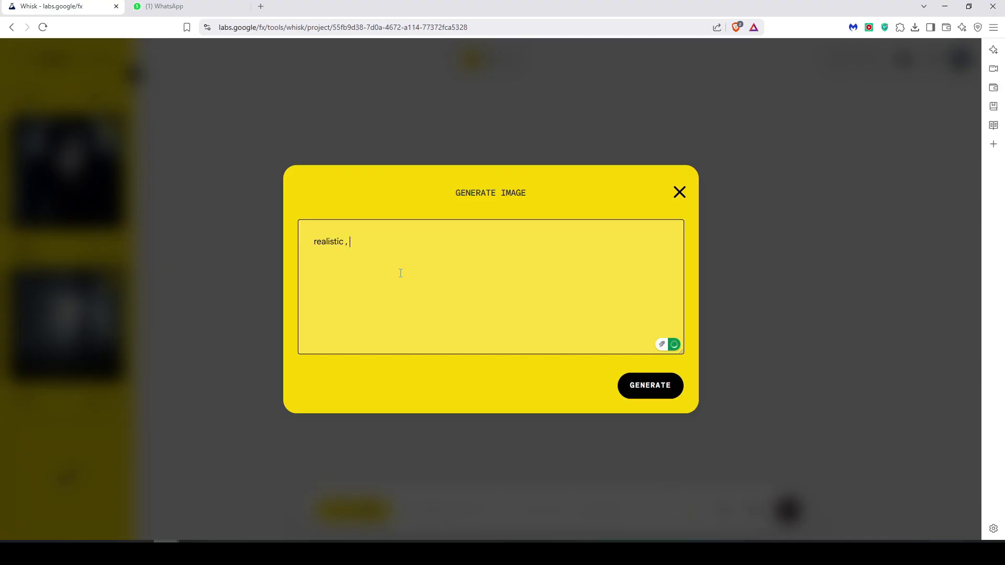
pyautogui.write('cinematic style')
pyautogui.click(653, 385)
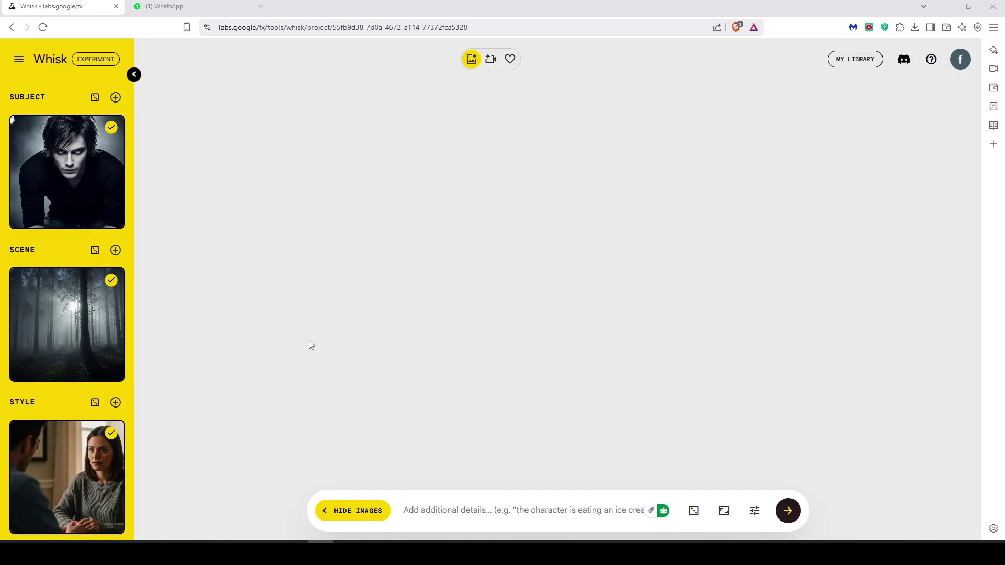
pyautogui.click(79, 473)
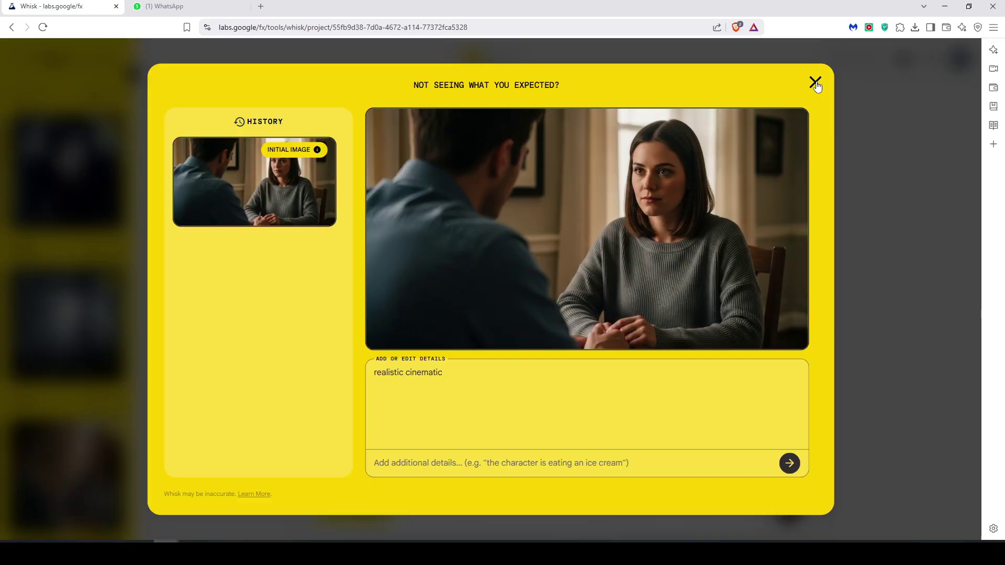
pyautogui.click(814, 83)
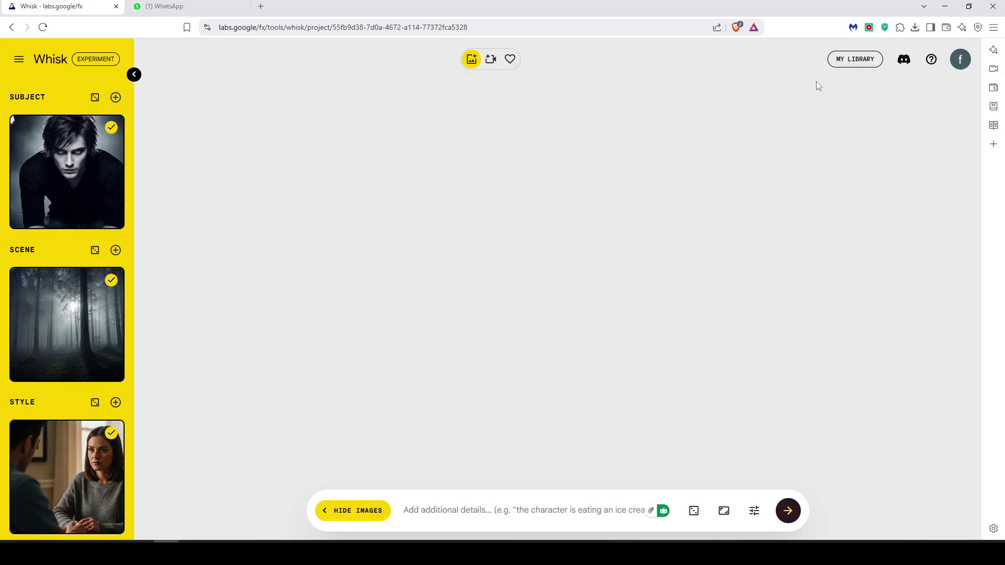
# - Generate images combining the vampire subject, foggy forest scene and cinematic style
pyautogui.click(789, 511)
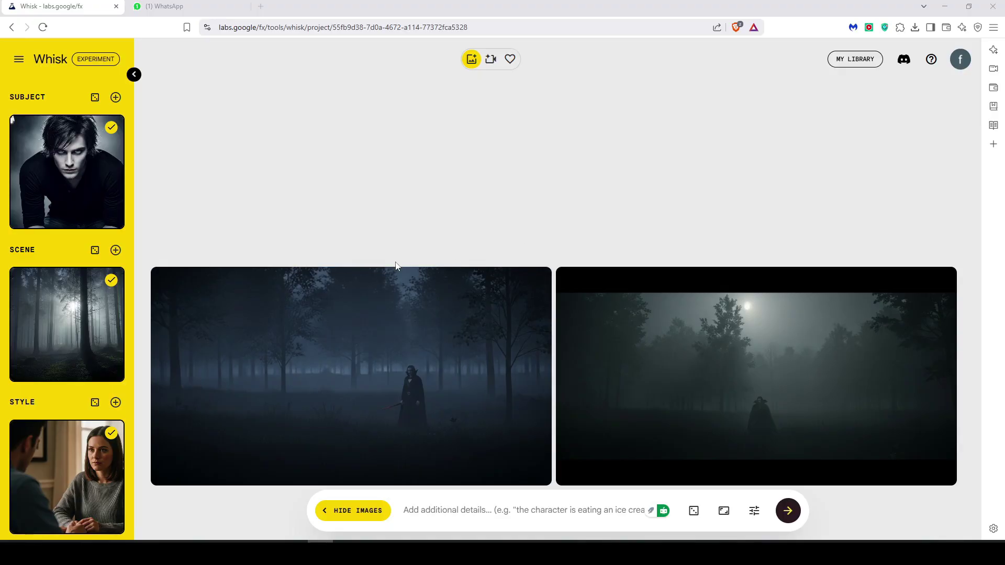
# - Review the details and prompts of both generated cloaked-vampire forest images
pyautogui.moveTo(412, 350)
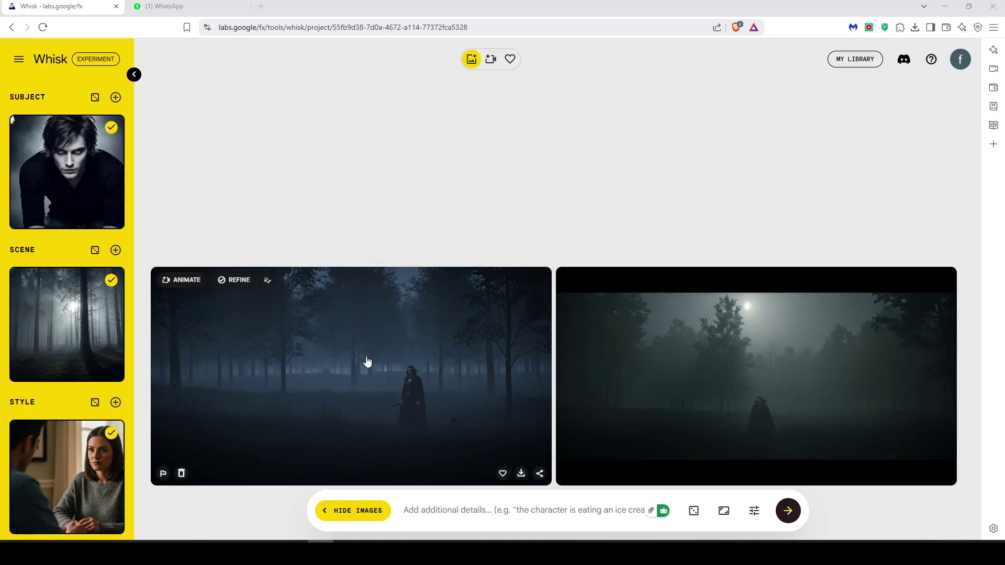
pyautogui.click(338, 362)
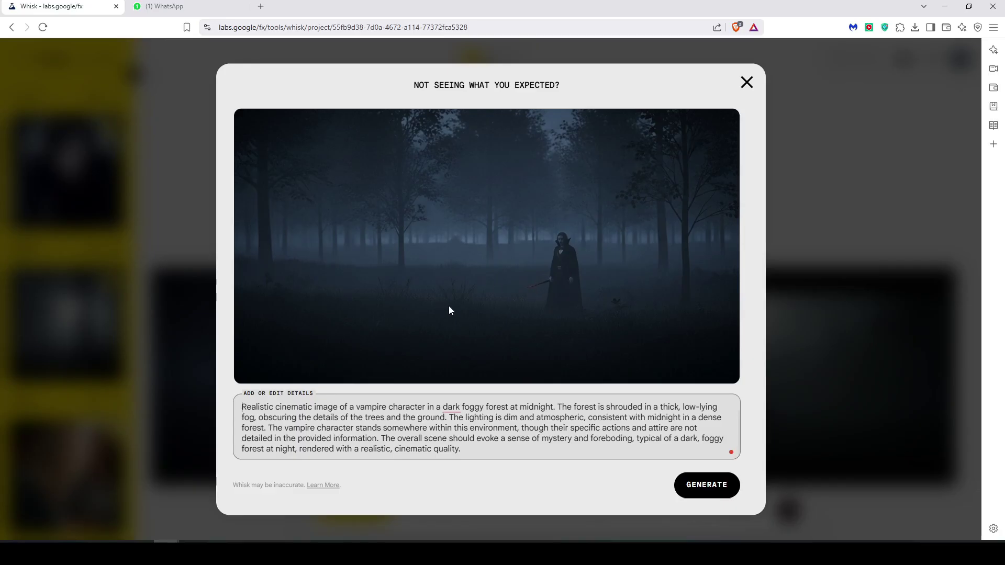
pyautogui.click(746, 82)
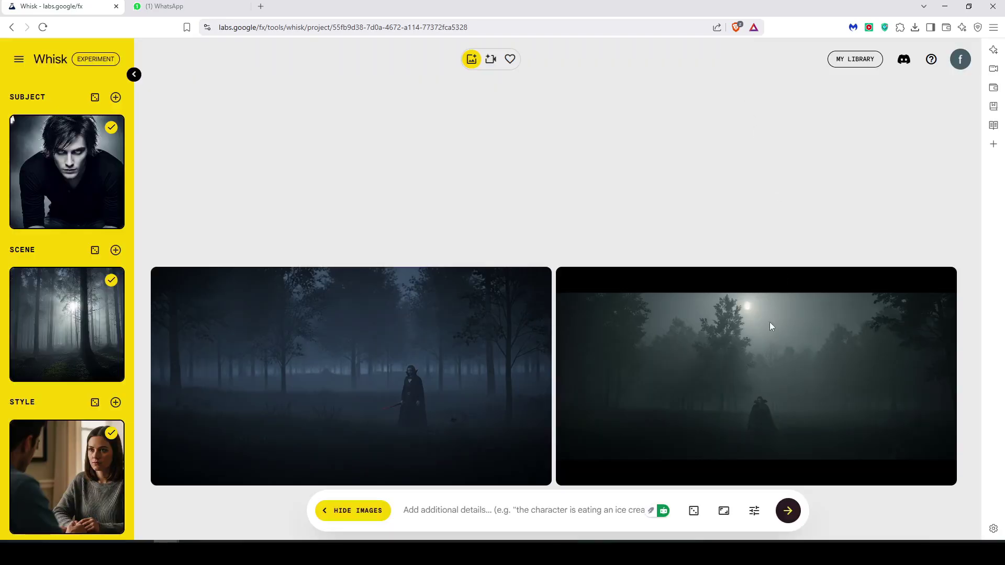
pyautogui.click(757, 365)
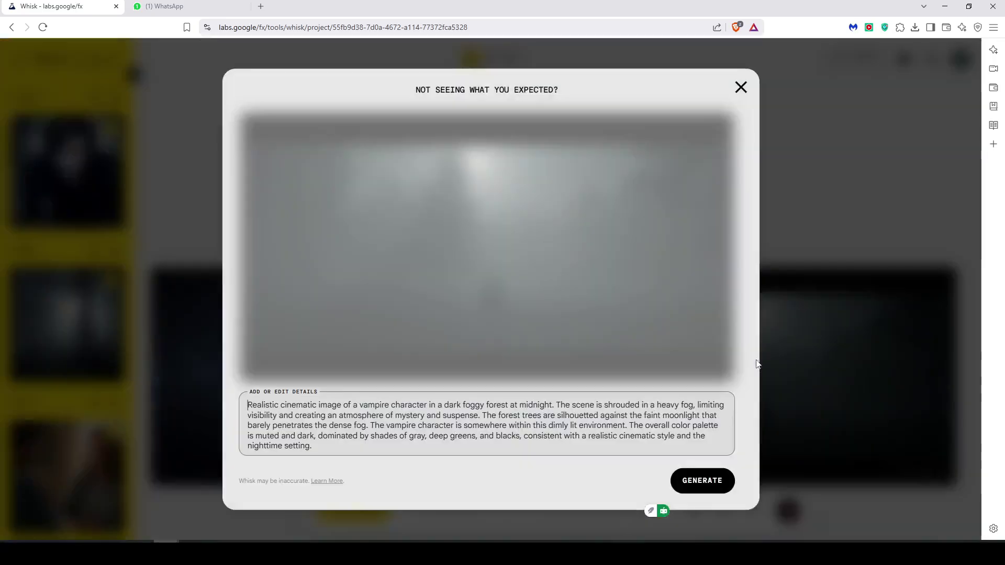
pyautogui.click(746, 85)
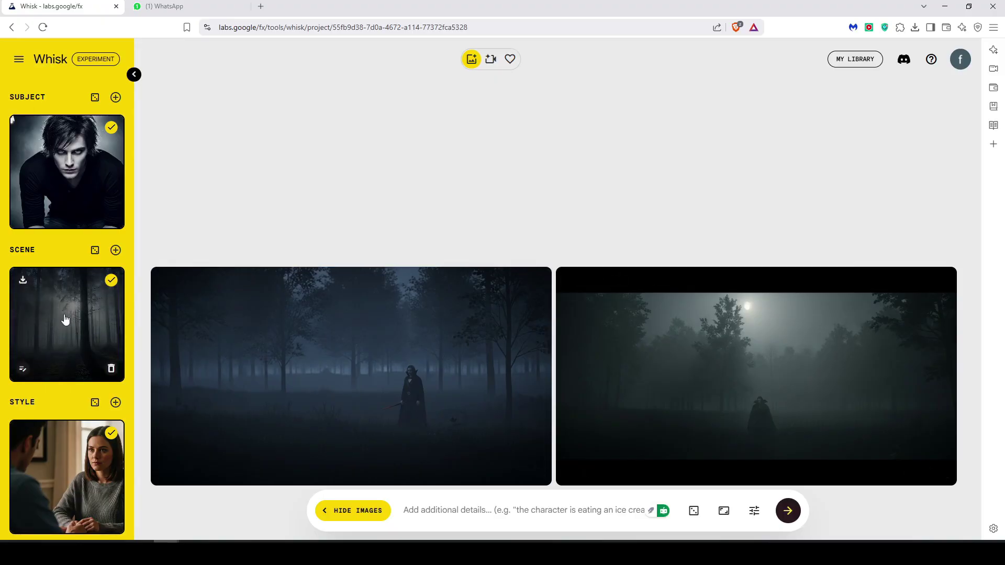
pyautogui.click(745, 347)
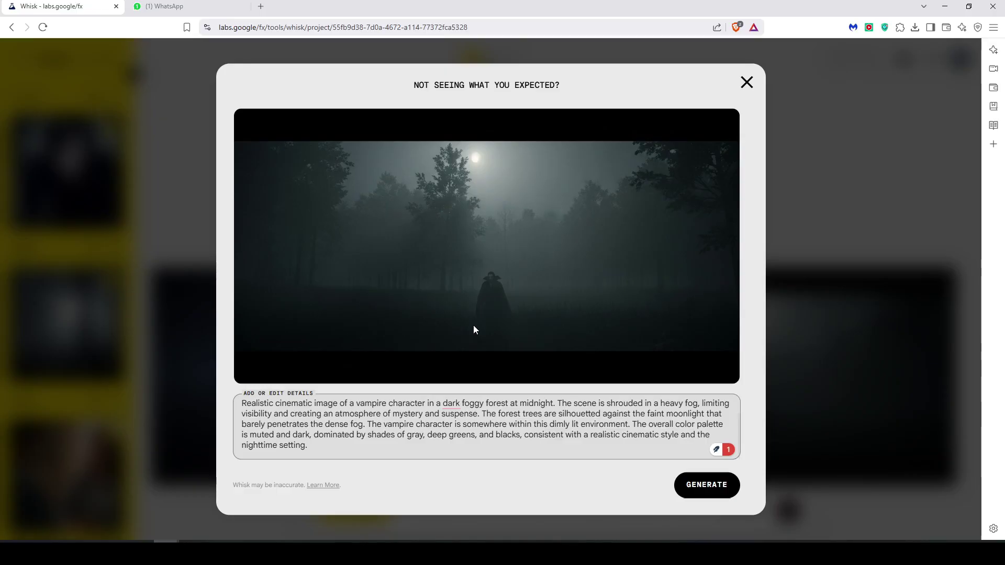
pyautogui.press('Escape')
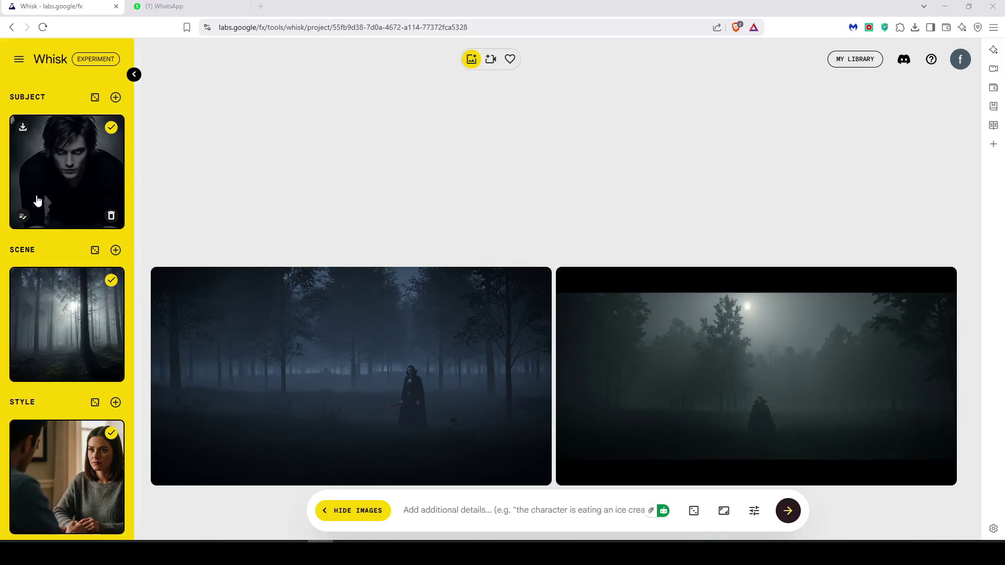
# - Swap the Subject description for the pasted vampire queen on a bone throne prompt and regenerate it
pyautogui.click(22, 217)
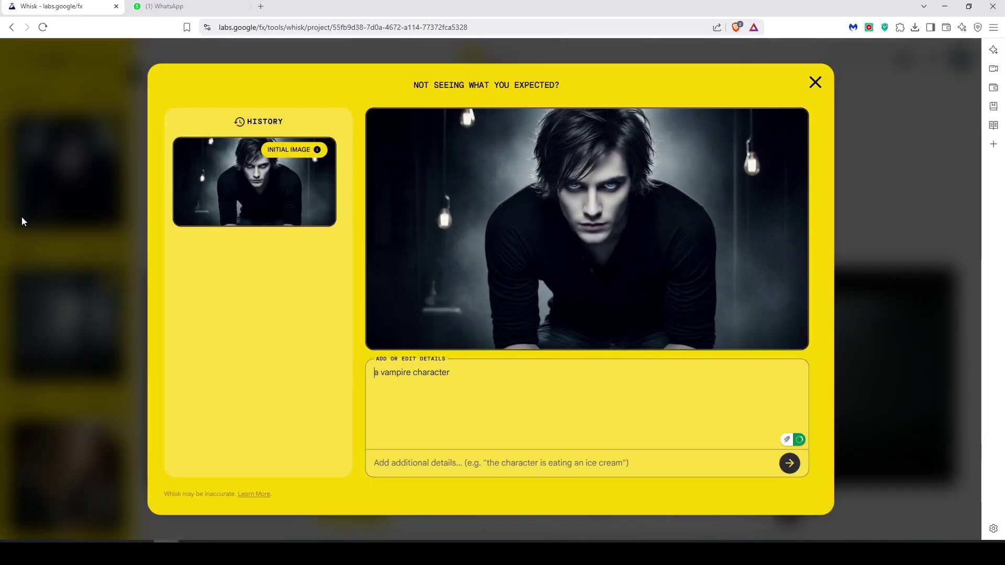
pyautogui.tripleClick(424, 370)
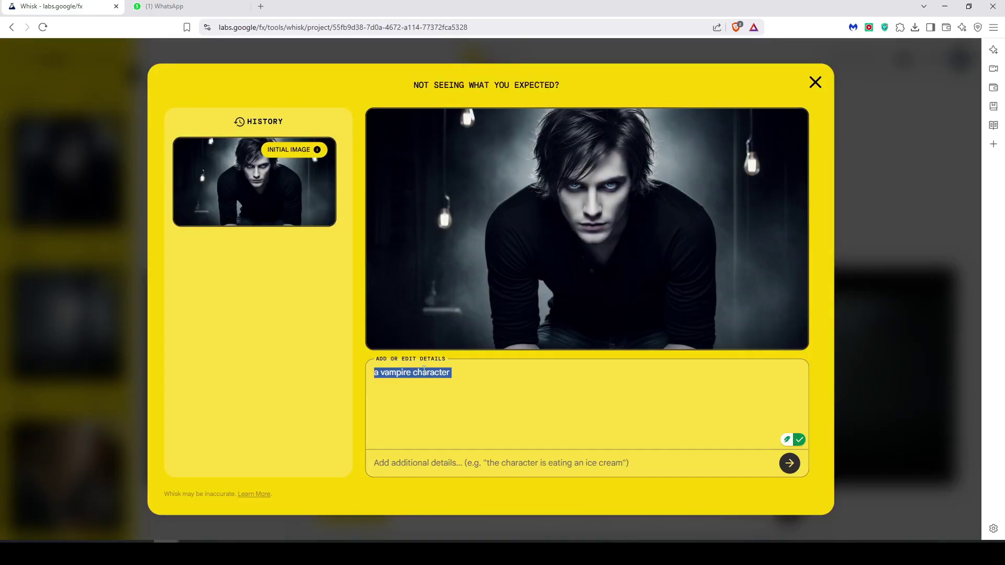
pyautogui.write('An ancient vampire queen sitting on a throne made of bones, haunting beauty with a terrifying aura, porcelain-white skin, black eyes with blood-red irises, crimson gown soaked in blood, sharp metallic fangs, gothic palace in the background, dark fantasy horror, highly detailed, cinematic realism')
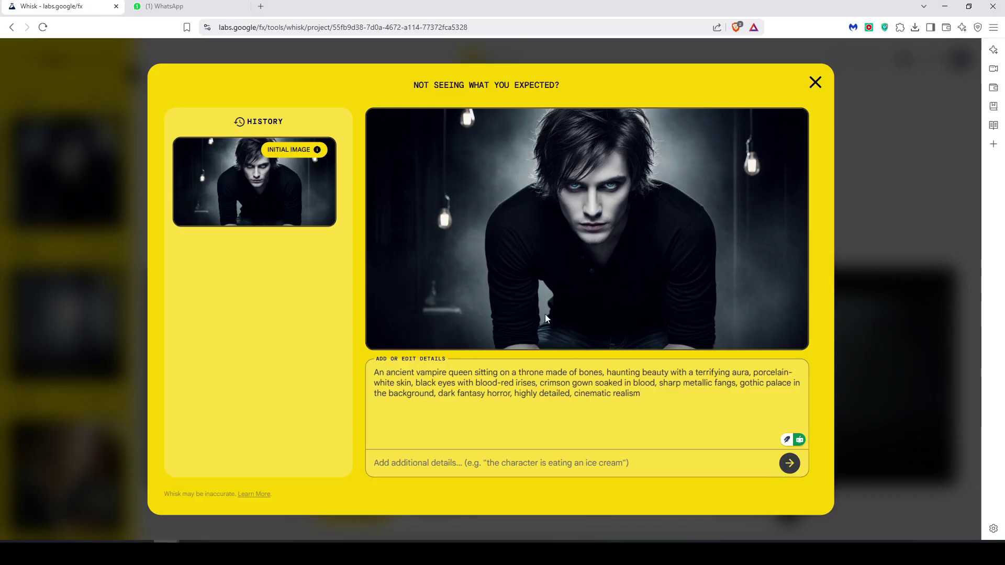
pyautogui.click(789, 464)
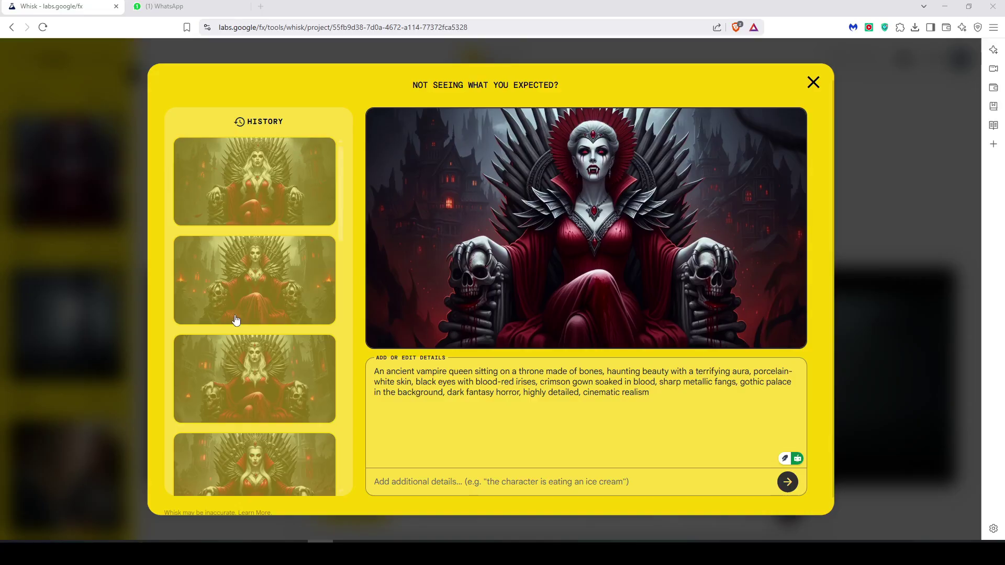
pyautogui.scroll(-1, 261, 367)
pyautogui.scroll(1, 266, 374)
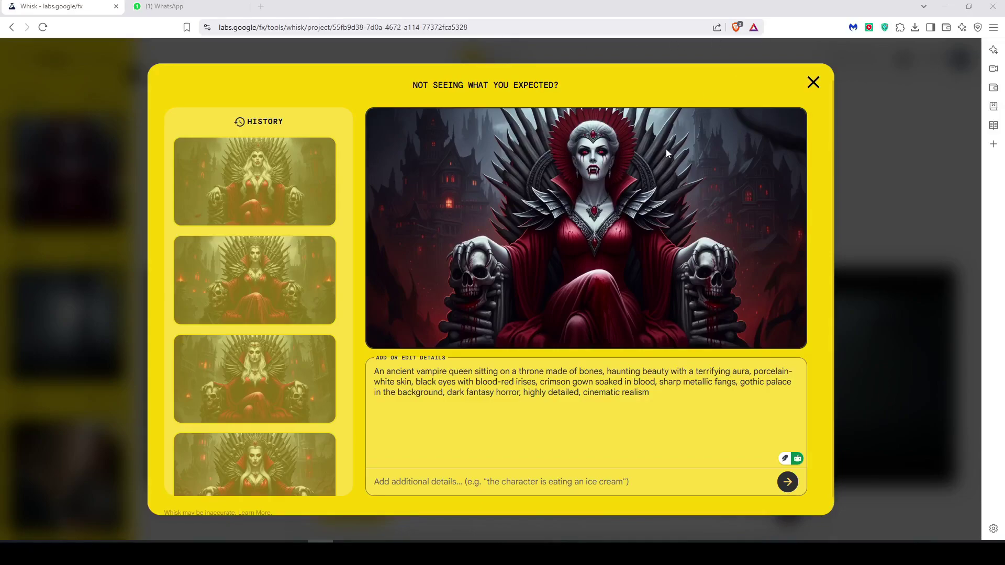
pyautogui.click(814, 84)
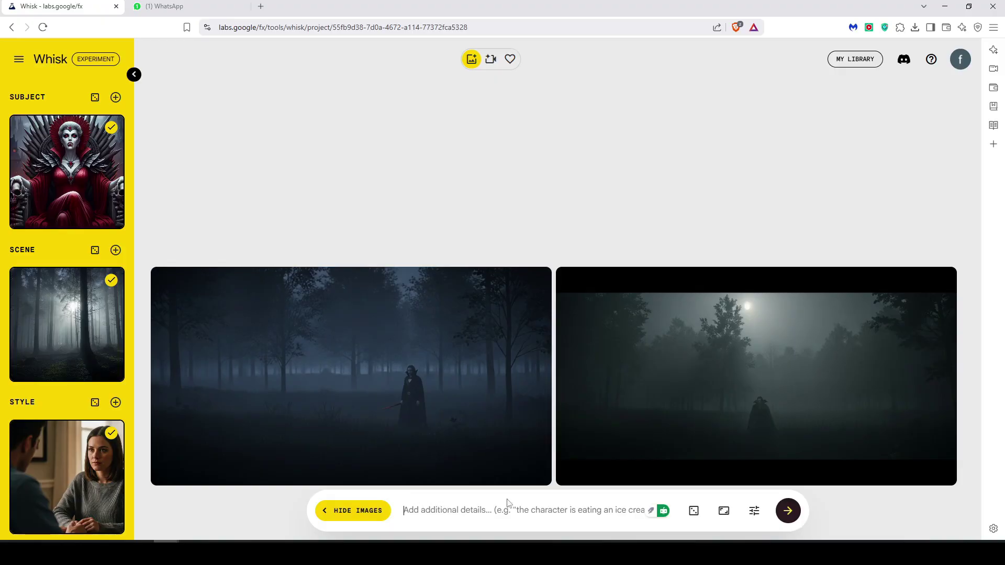
# - Generate two vampire queen throne images in the foggy forest and view the lower-left one
pyautogui.click(788, 511)
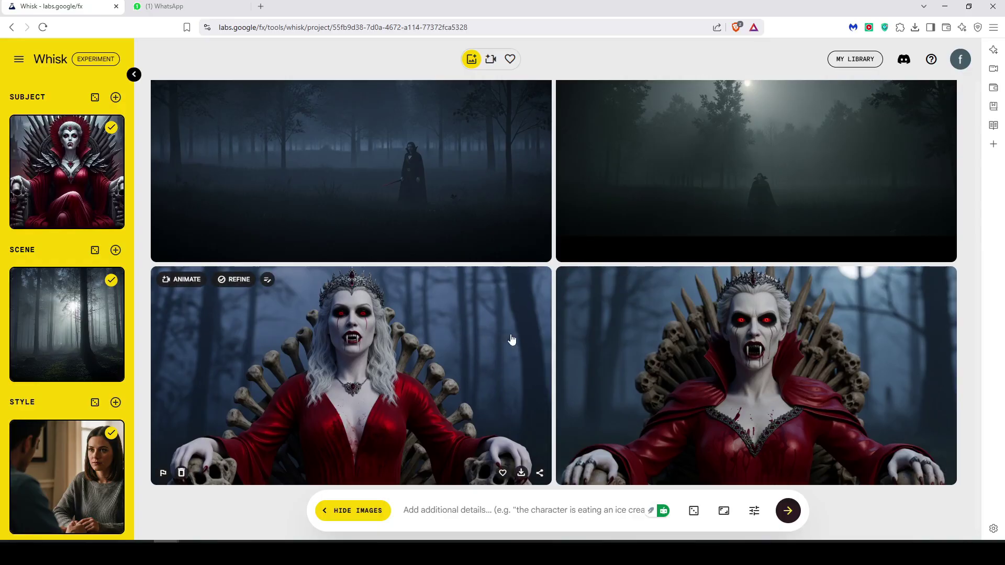
pyautogui.click(489, 347)
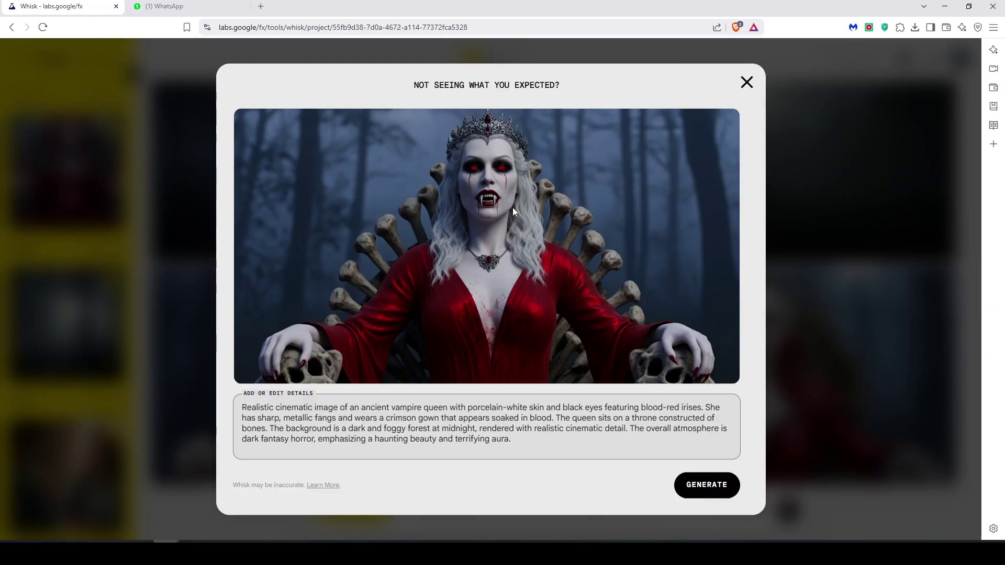
# - Close the queen image's details and check the generation settings
pyautogui.click(745, 82)
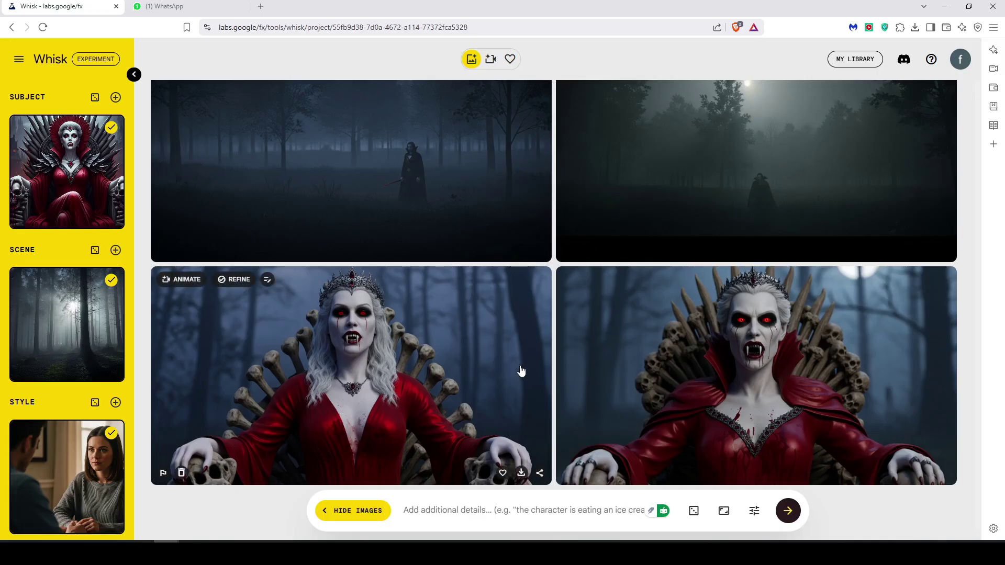
pyautogui.click(754, 512)
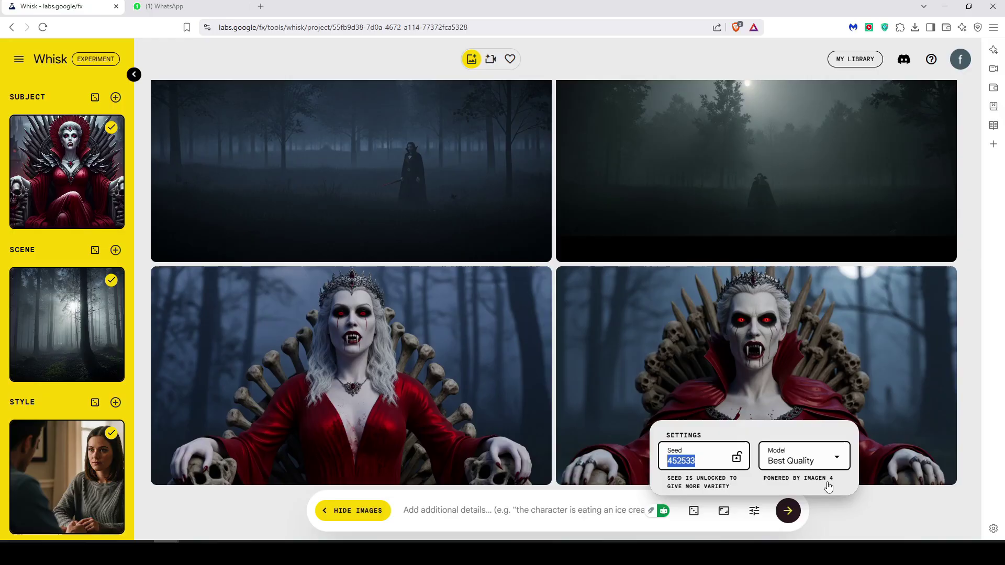
pyautogui.click(753, 511)
pyautogui.click(484, 509)
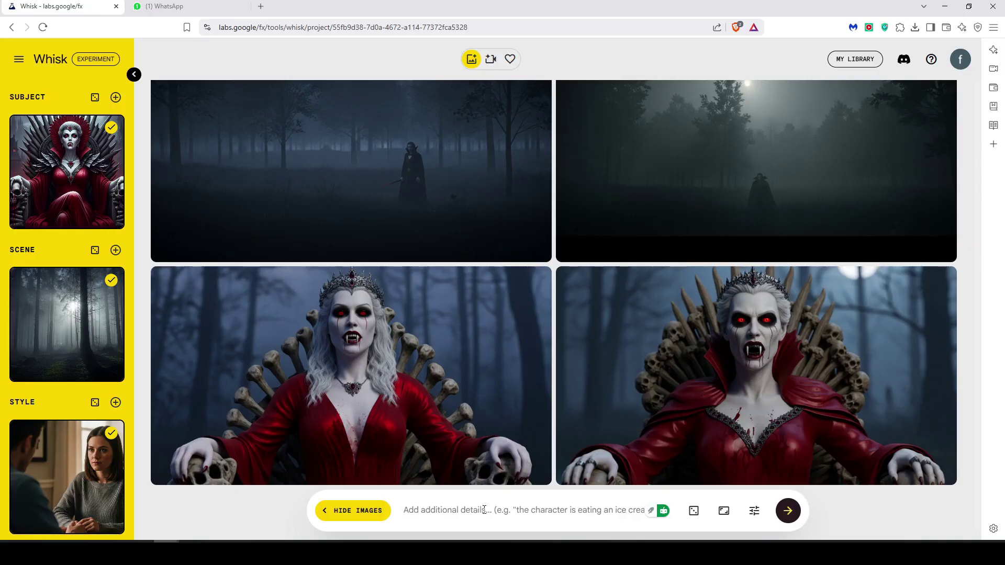
# - Generate two images from the pasted graveyard vampire queen prompt and review each one
pyautogui.write('An ancient vampire queen emerging from the shadows of a fog-covered midnight forest, porcelain-white skin glowing under eerie moonlight, blood-red irises piercing through the mist, long flowing crimson gown trailing across the mossy ground, fangs slightly visible beneath a chilling smile, twisted trees and ancient gravestones surrounding her, glowing red eyes flickering in the darkness behind her, gothic horror atmosphere, ultra-realistic, dramatic lighting, cinematic detail')
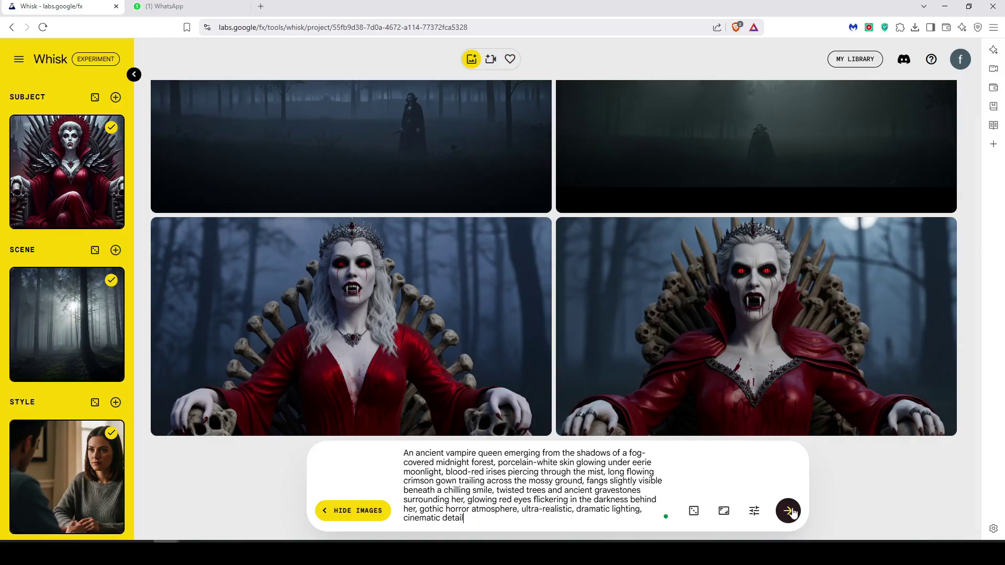
pyautogui.click(788, 511)
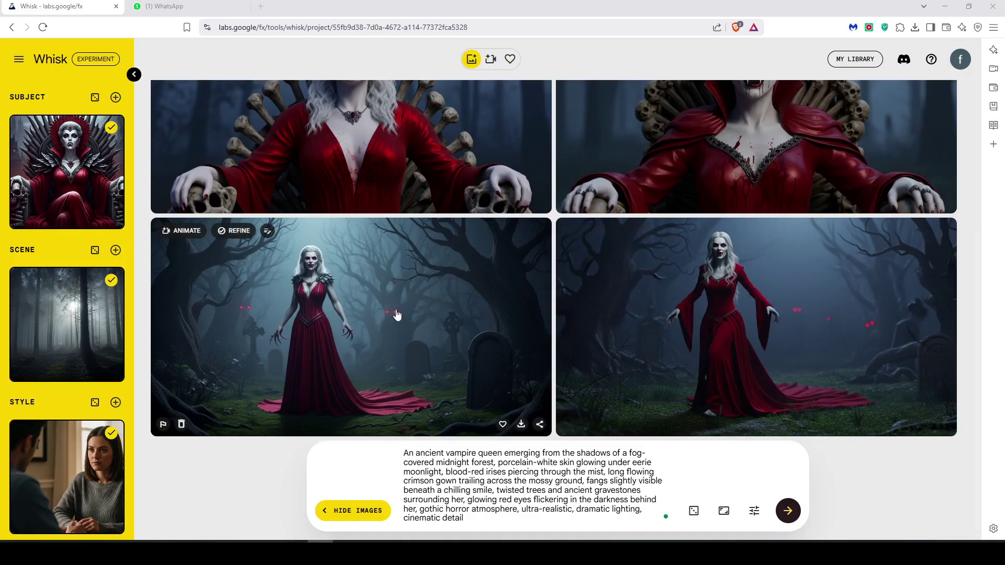
pyautogui.click(323, 314)
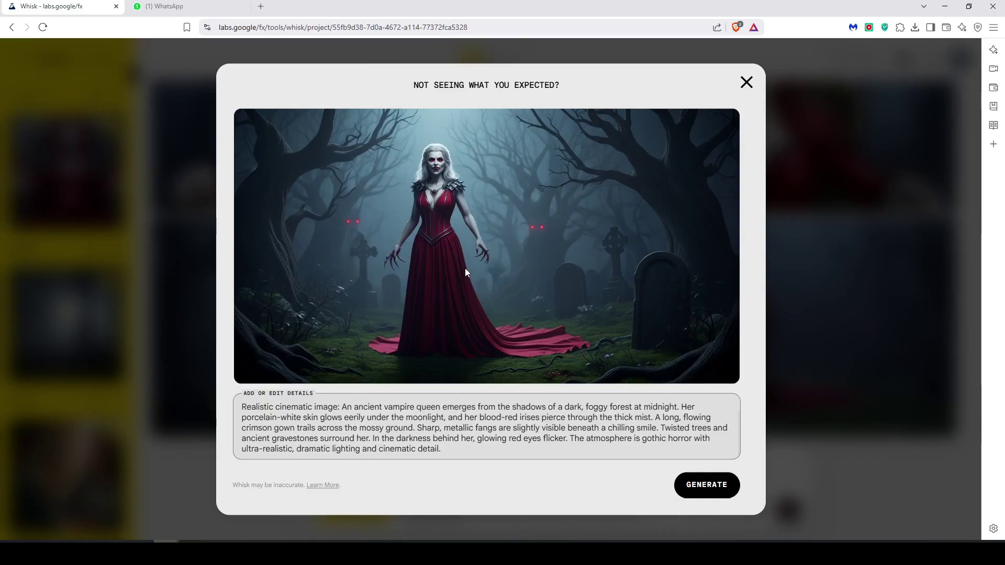
pyautogui.click(746, 82)
pyautogui.click(722, 294)
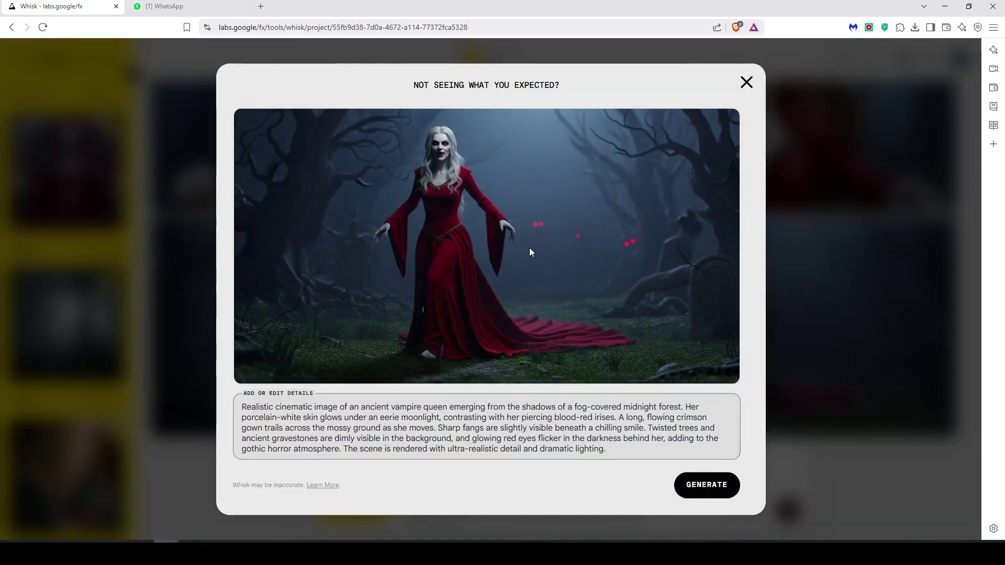
pyautogui.click(746, 83)
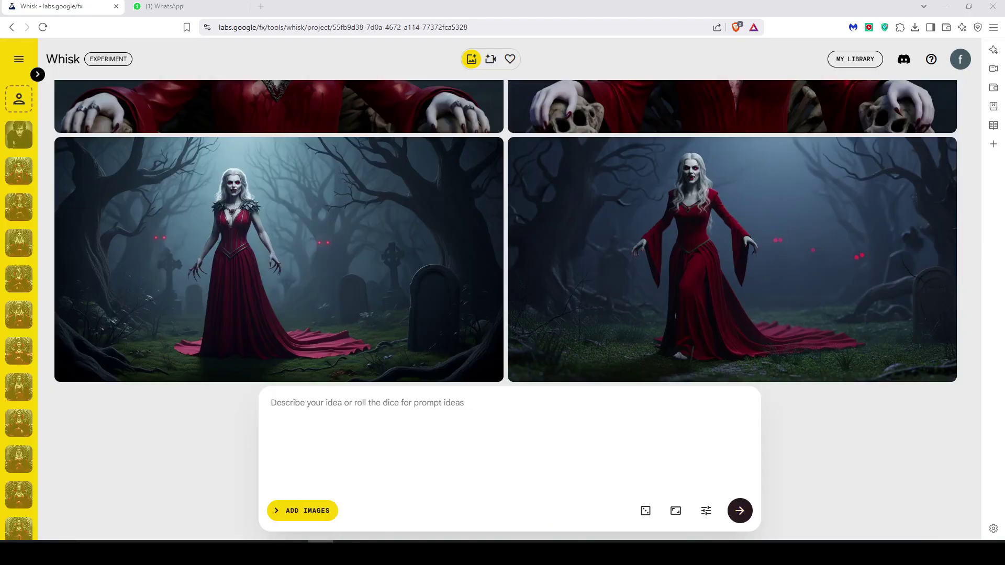
# - Animate the left graveyard image with a pasted prompt: slow cinematic zoom-in, drifting mist, glowing eyes
pyautogui.moveTo(428, 217)
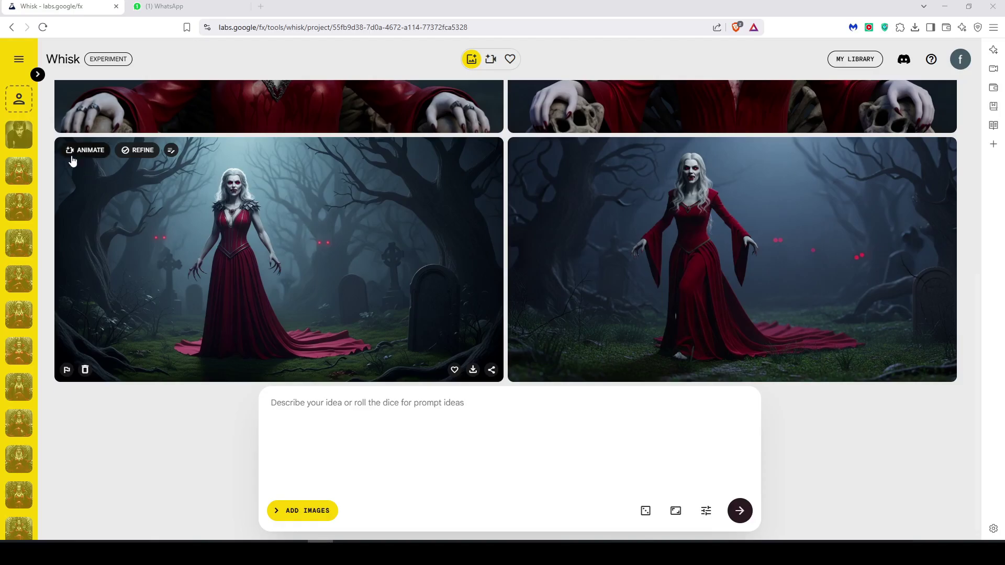
pyautogui.moveTo(632, 227)
pyautogui.moveTo(374, 234)
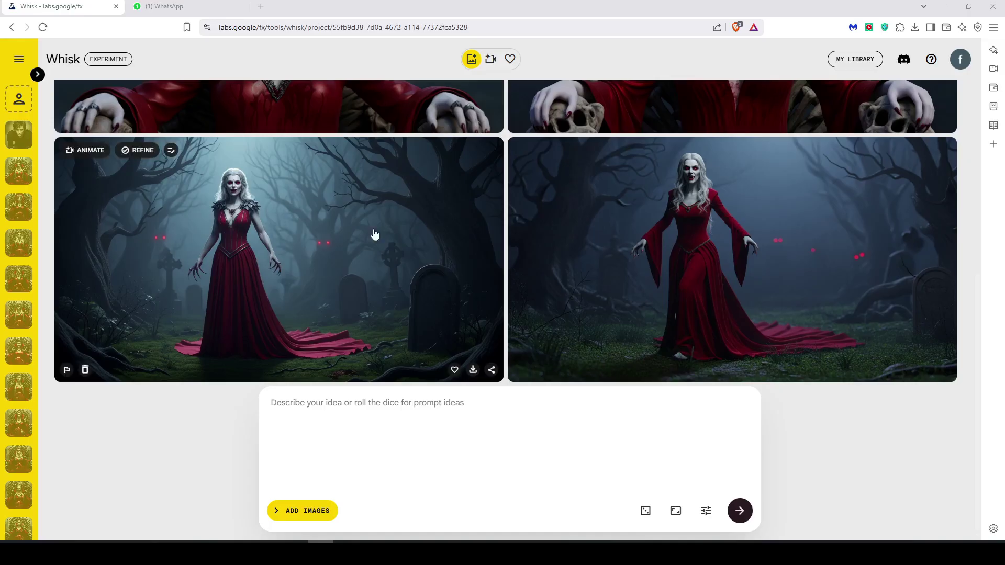
pyautogui.click(93, 153)
pyautogui.click(335, 506)
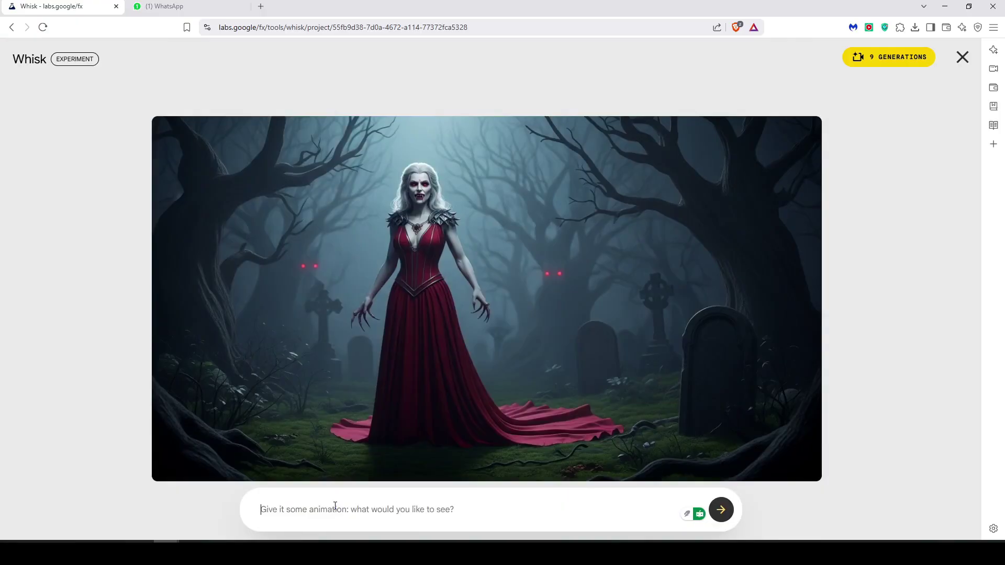
pyautogui.write('Slow cinematic zoom-in on an ancient vampire queen standing in a foggy midnight forest, her crimson gown subtly flowing in the wind, moonlight casting eerie shadows through twisted trees, red mist drifting across the ground, glowing red eyes flickering in the background, her eyes locking onto the viewer as she slowly raises her hand, gothic horror mood, dramatic camera focus shift, ultra-realistic motion')
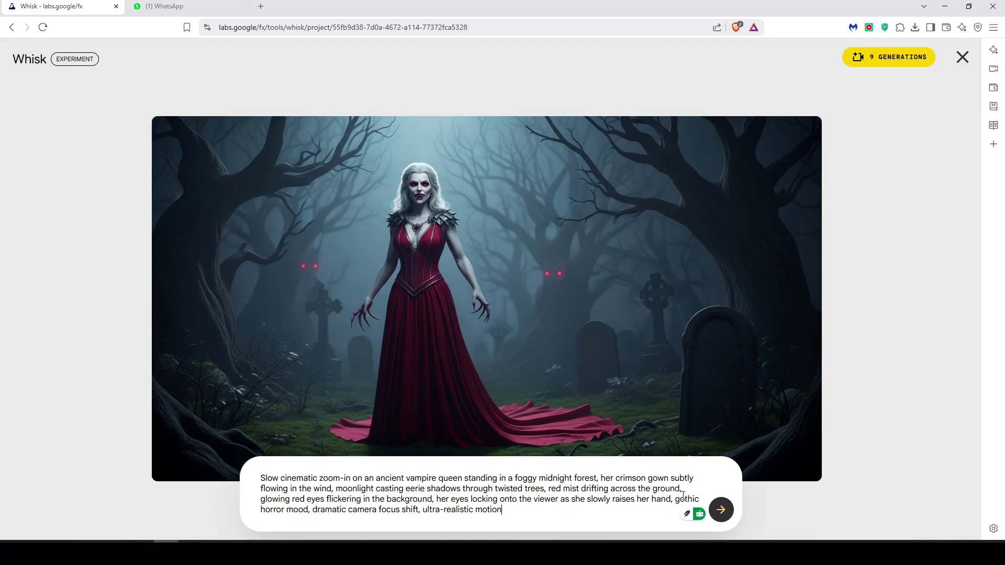
# - Generate the graveyard vampire queen video from the zoom-in prompt and play back both clips
pyautogui.click(720, 511)
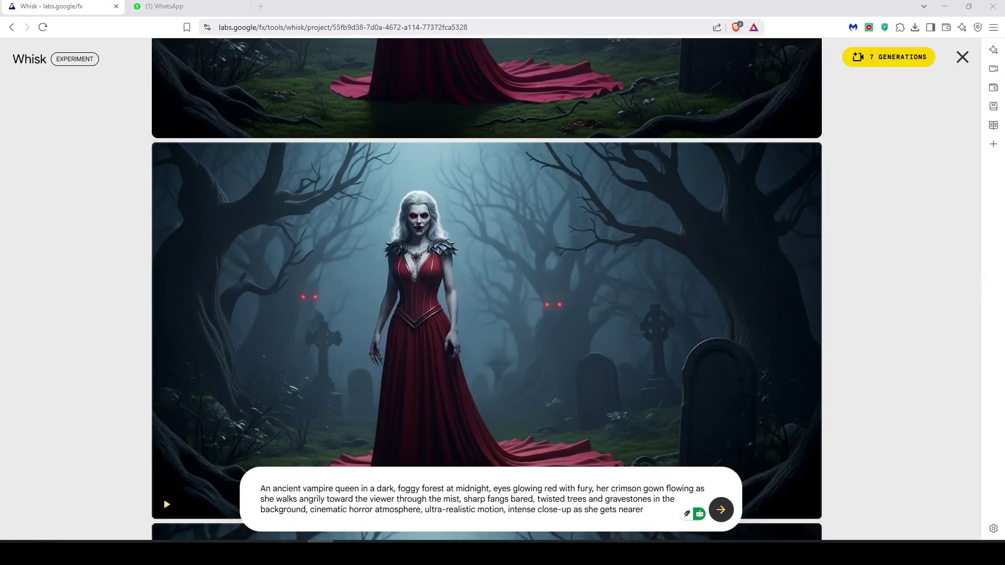
pyautogui.moveTo(485, 221)
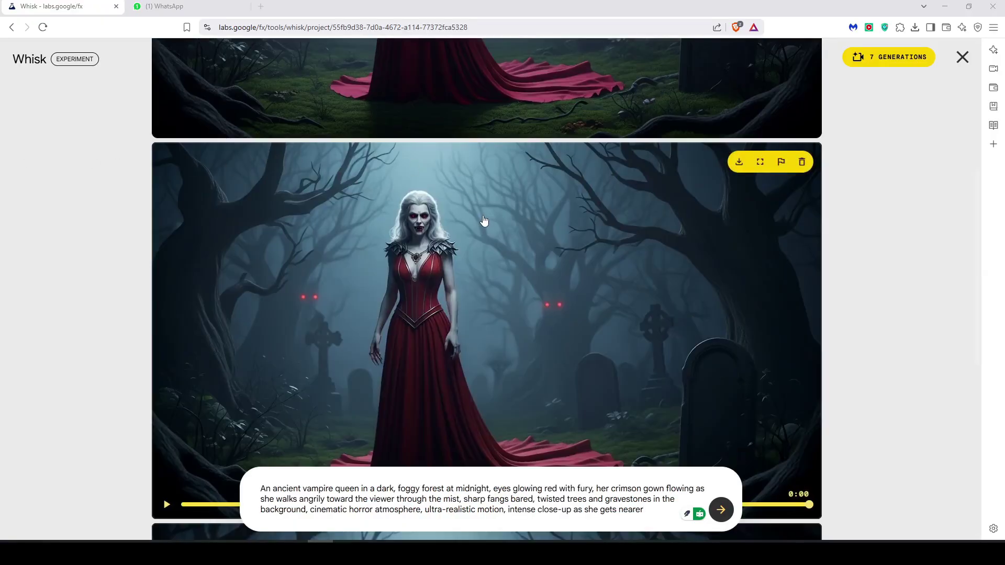
pyautogui.scroll(-1, 488, 249)
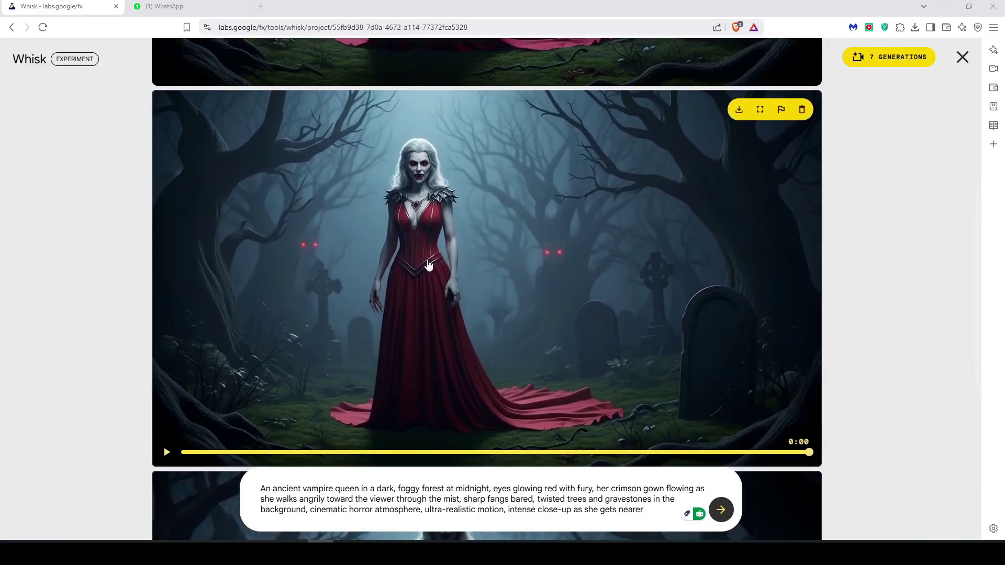
pyautogui.click(165, 453)
pyautogui.scroll(-5, 384, 377)
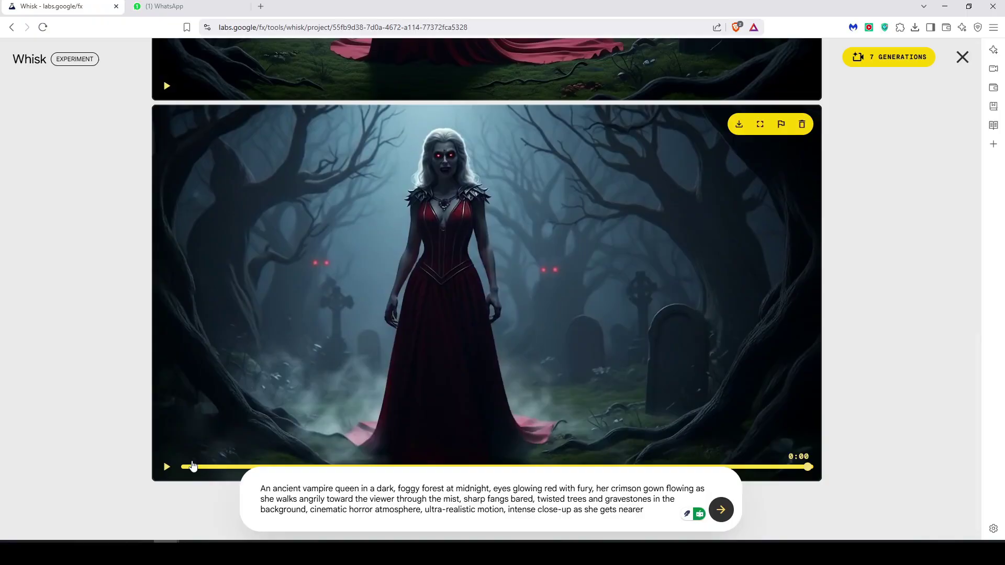
pyautogui.click(166, 468)
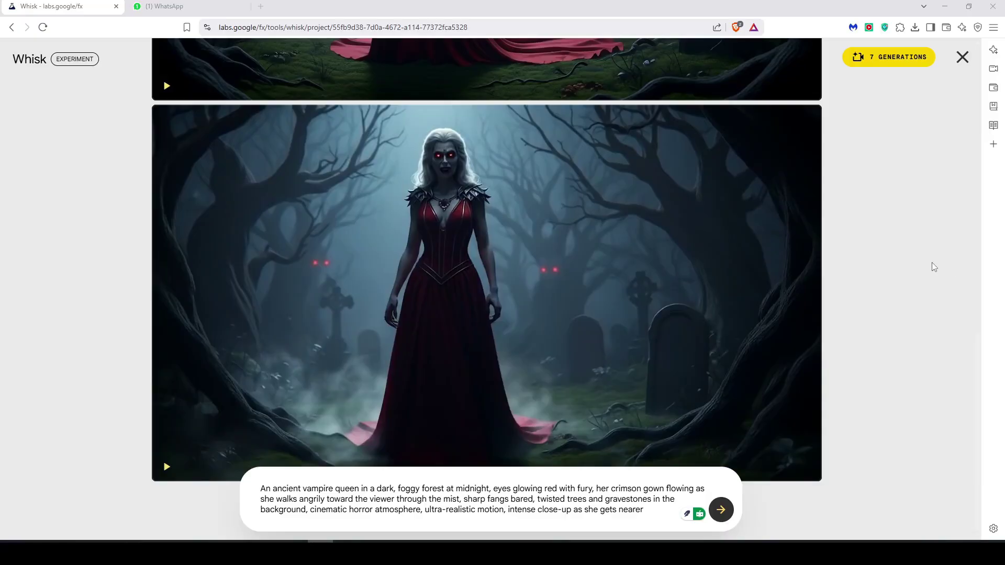
pyautogui.click(891, 60)
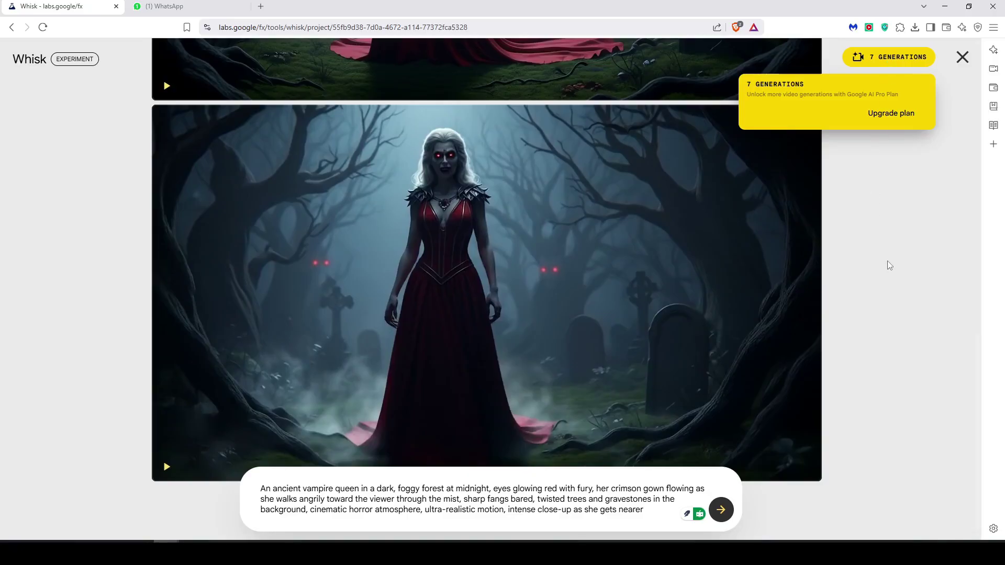
pyautogui.press('Return')
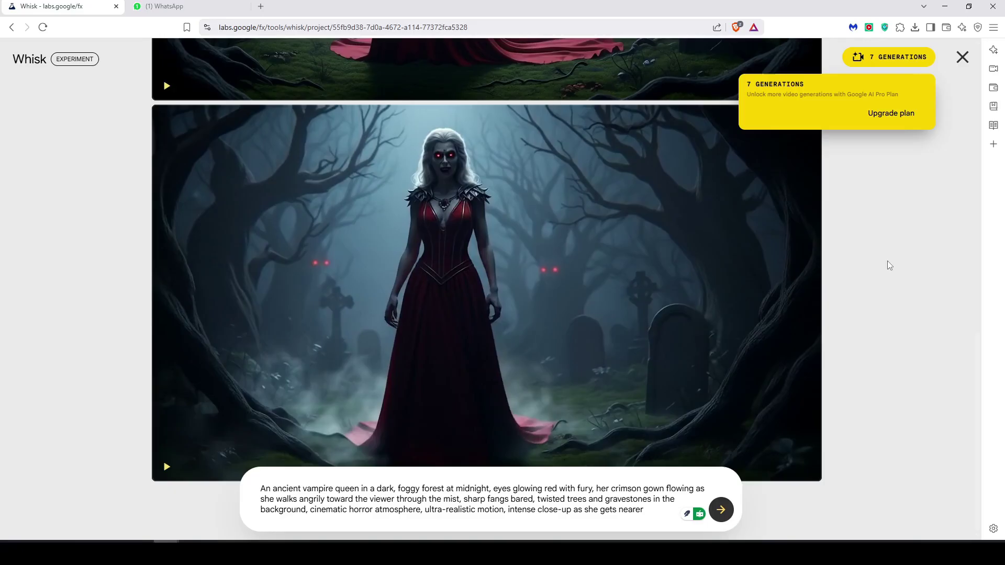